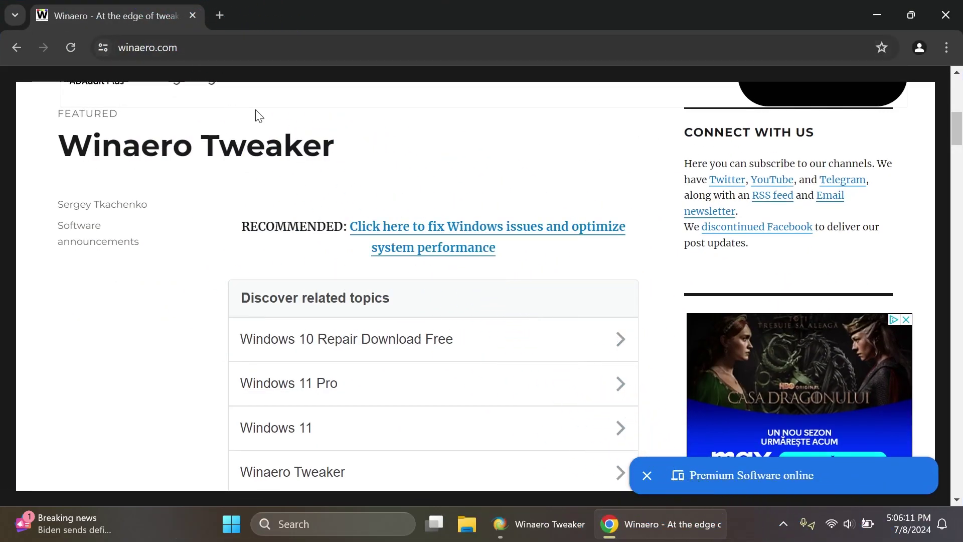
Step: Bring Winaero Tweaker forward and show Home > Information with version 1.63.0.0 details
scroll(132, 241, down, 8)
scroll(133, 241, up, 1)
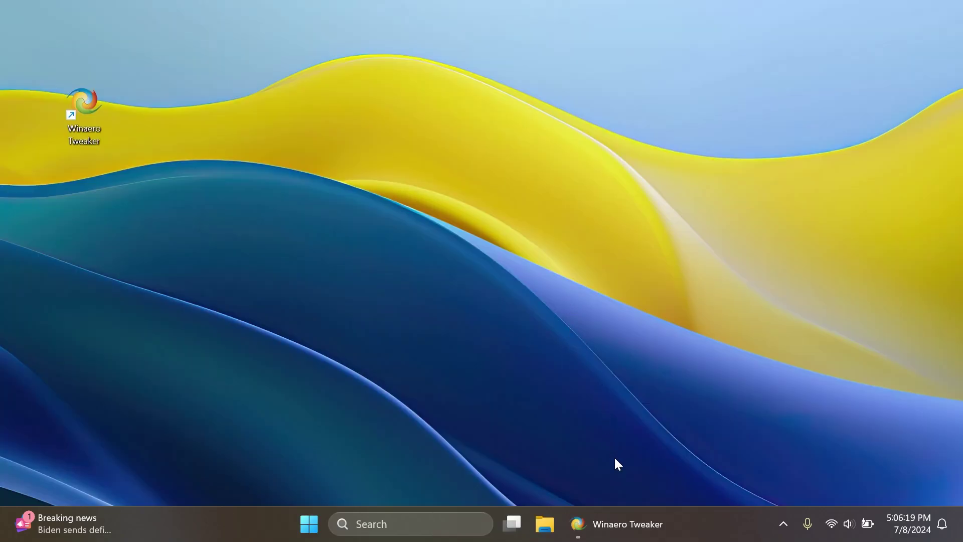
click(613, 524)
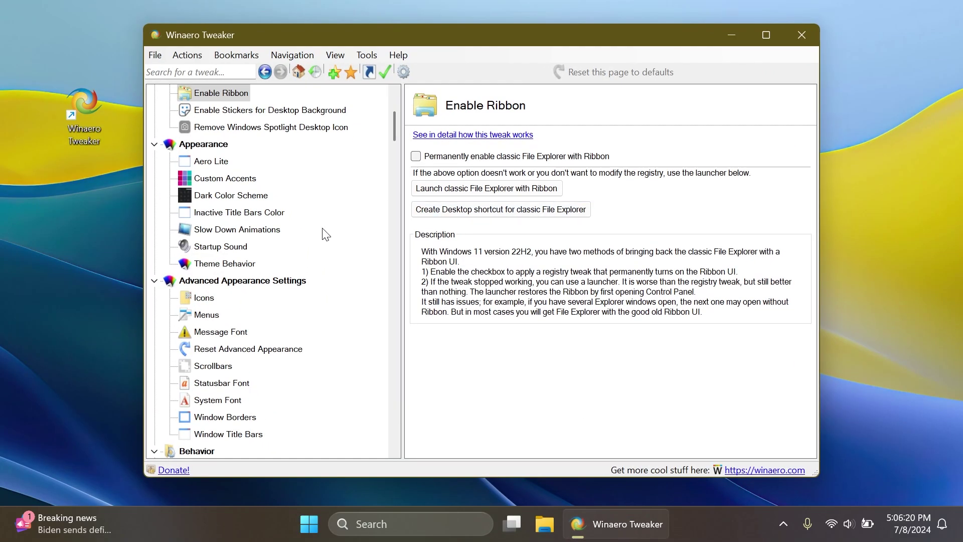
click(210, 110)
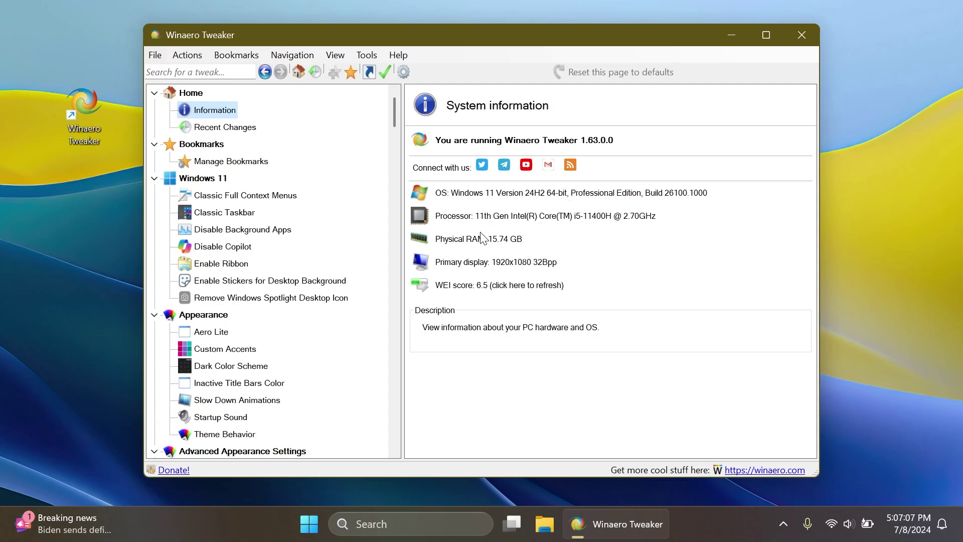
Step: Search the tweaks for 'ribbon' to reach the Enable Ribbon page
click(220, 73)
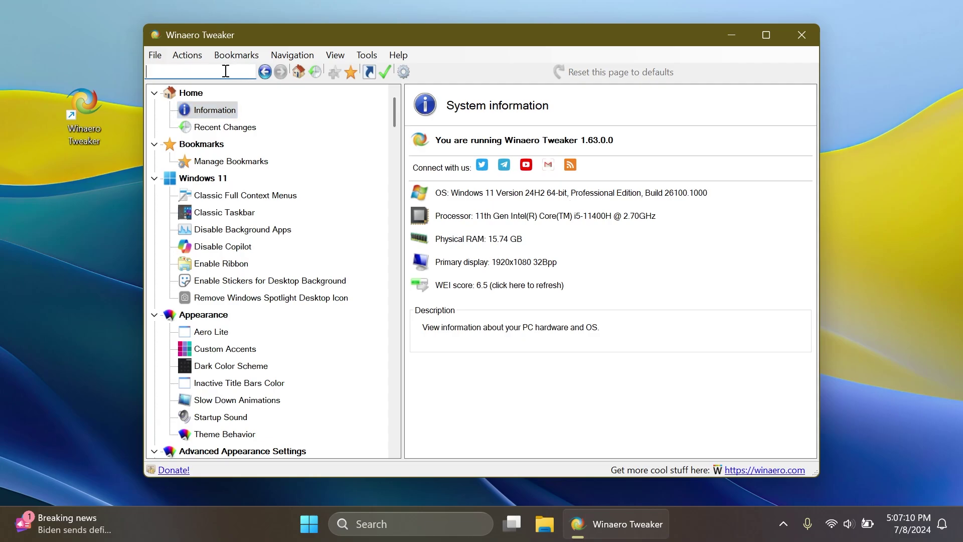
text(ribbon)
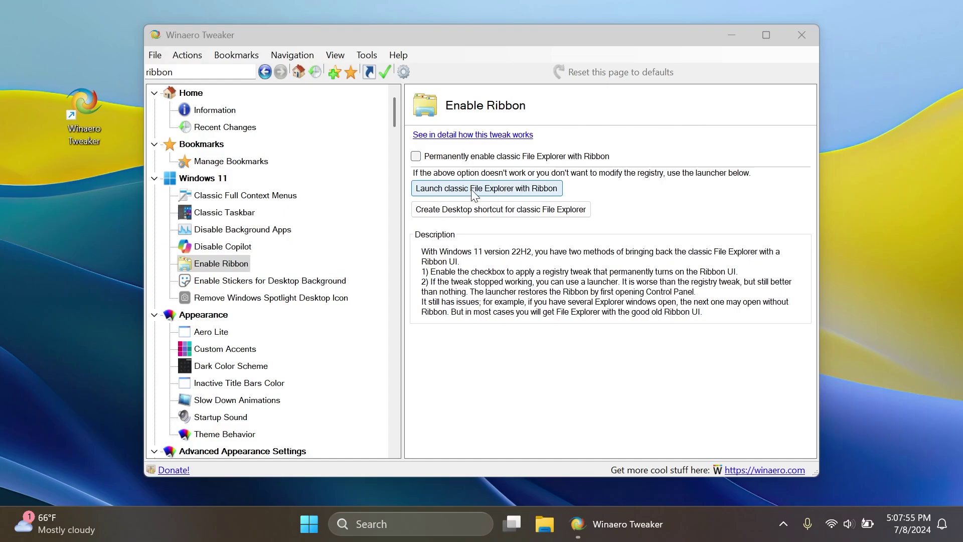
click(499, 189)
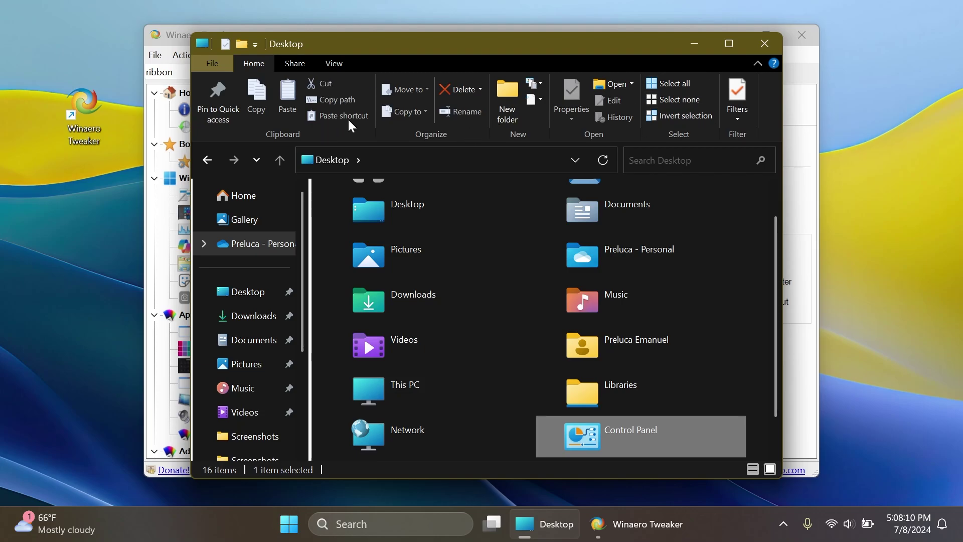
drag(575, 45, 533, 48)
click(690, 48)
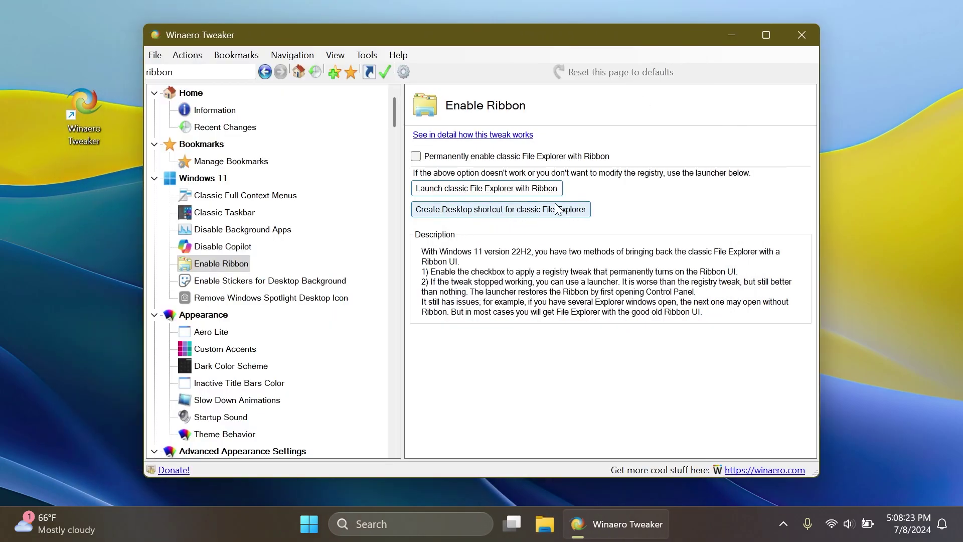
Step: Tick 'Permanently enable classic File Explorer with Ribbon' and restart Windows Explorer from Task Manager
click(419, 157)
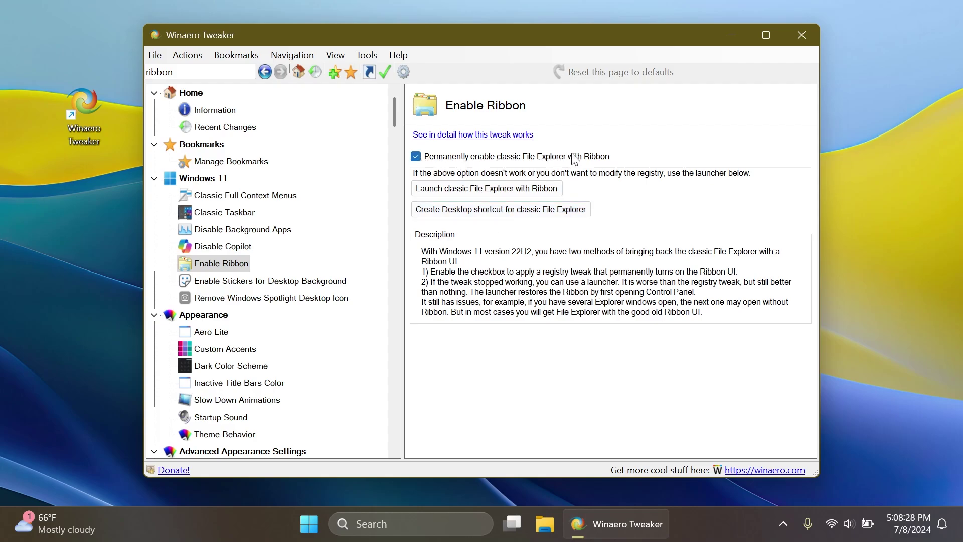
right_click(718, 519)
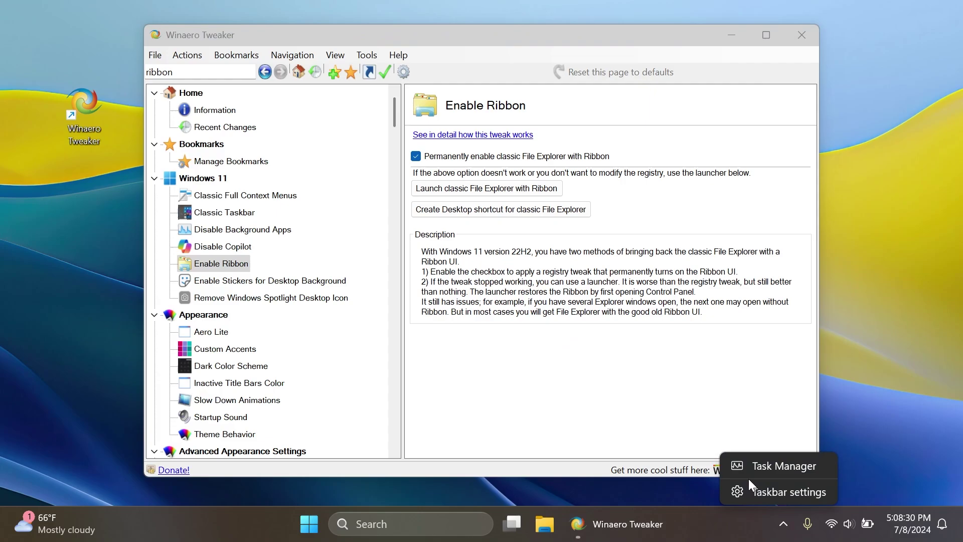
click(813, 465)
click(453, 69)
text(e)
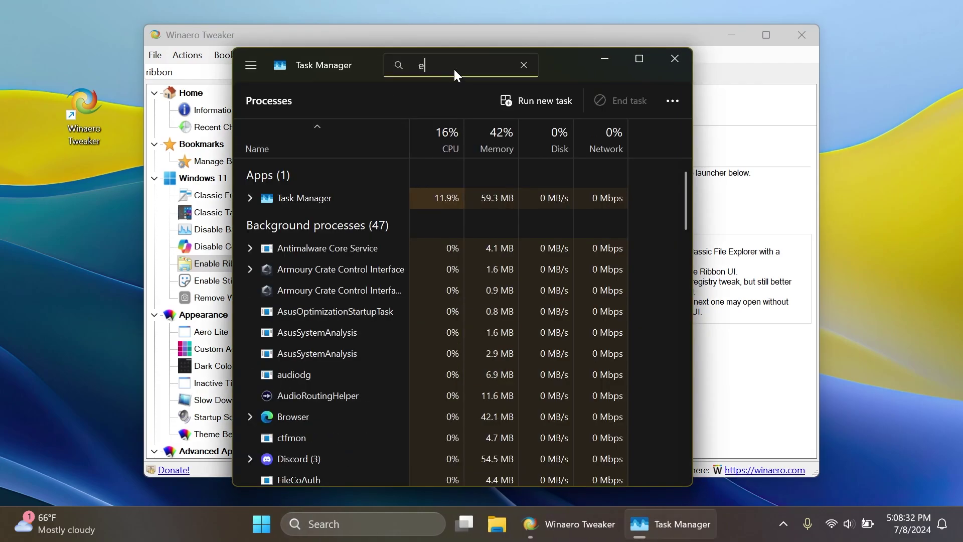
text(xplo)
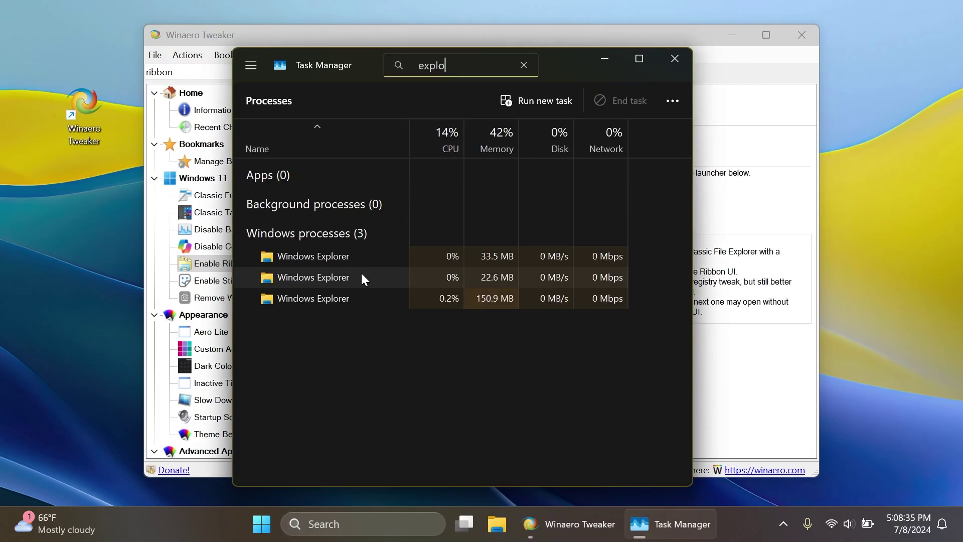
click(363, 306)
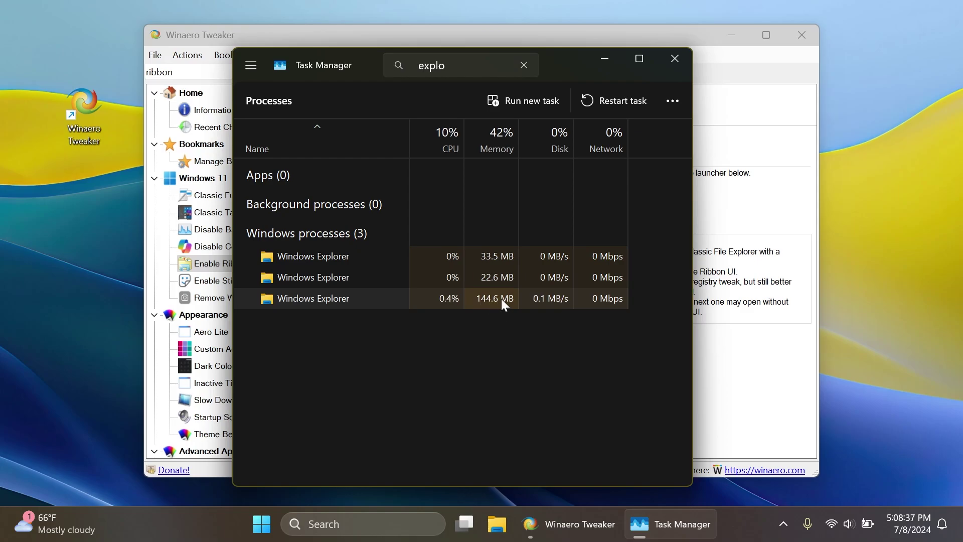
click(622, 99)
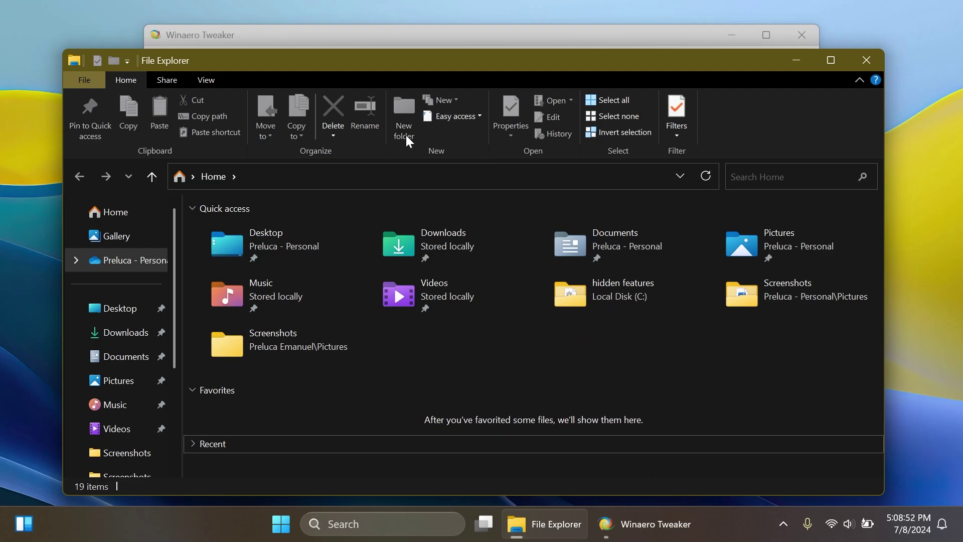
drag(443, 64, 435, 53)
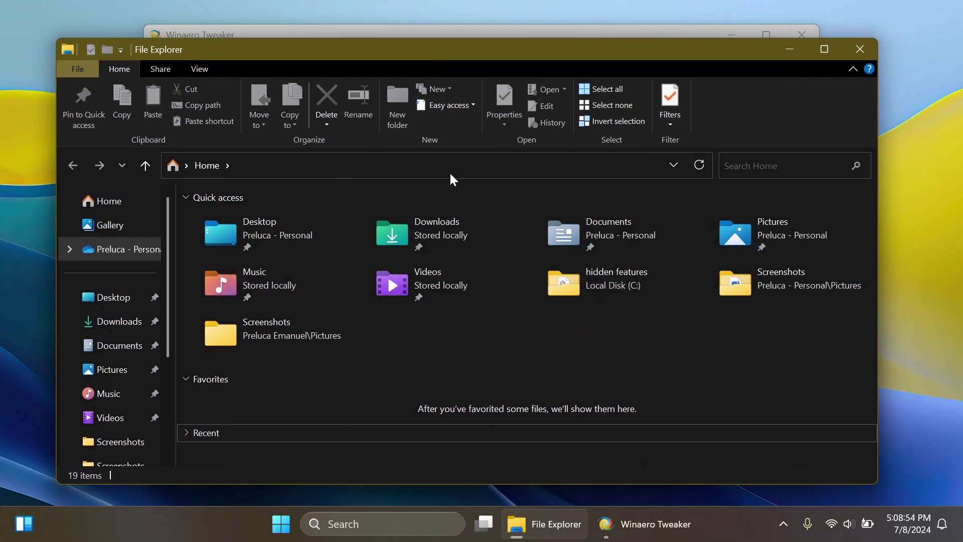
Step: Close File Explorer, restart Windows Explorer from Task Manager, then close Task Manager
click(859, 51)
right_click(723, 524)
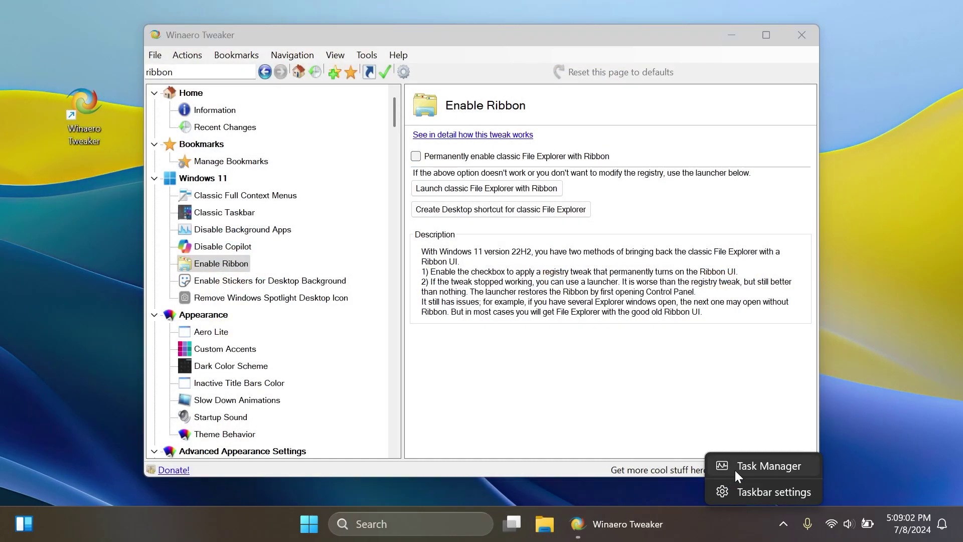
click(736, 469)
click(430, 63)
text(explo)
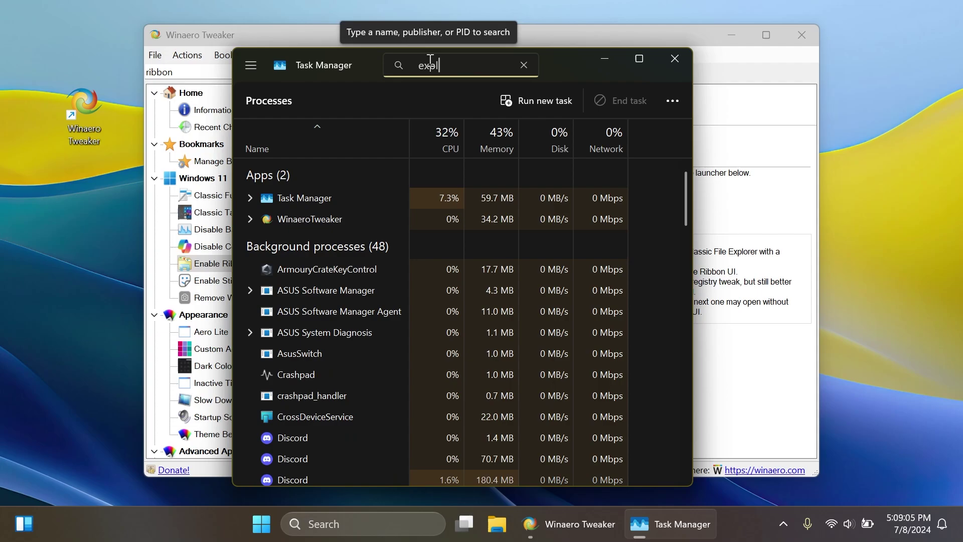
click(406, 254)
click(615, 100)
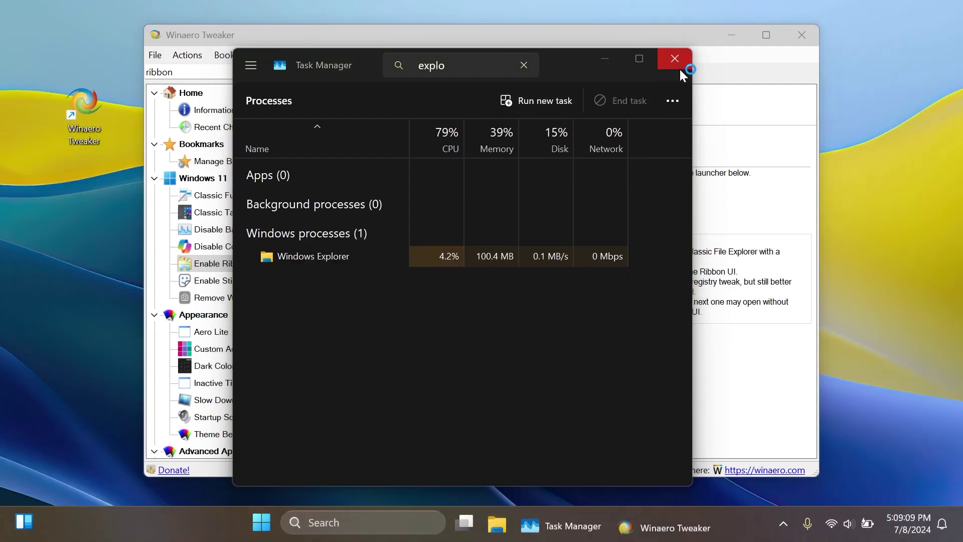
click(678, 65)
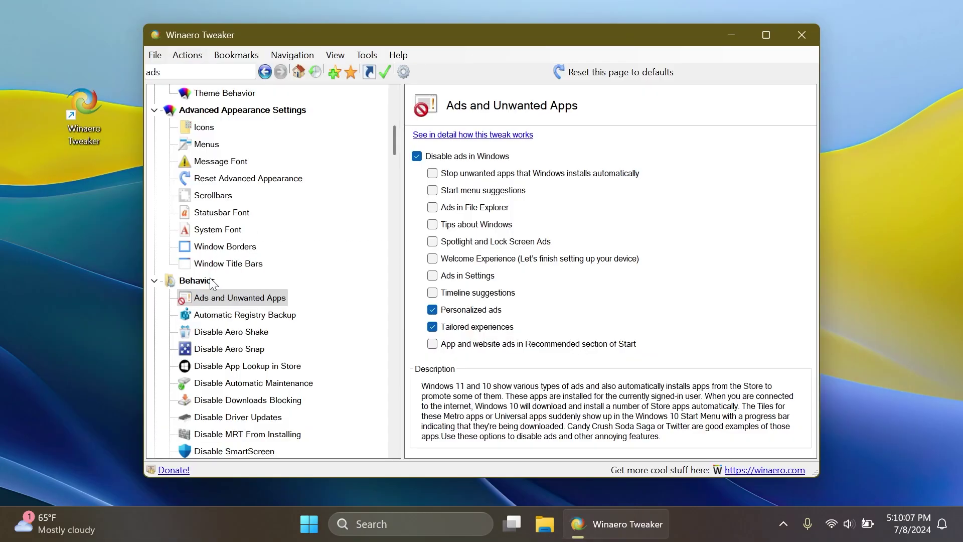
Step: Tick Personalized ads on Ads and Unwanted Apps, then check the Start menu
click(432, 310)
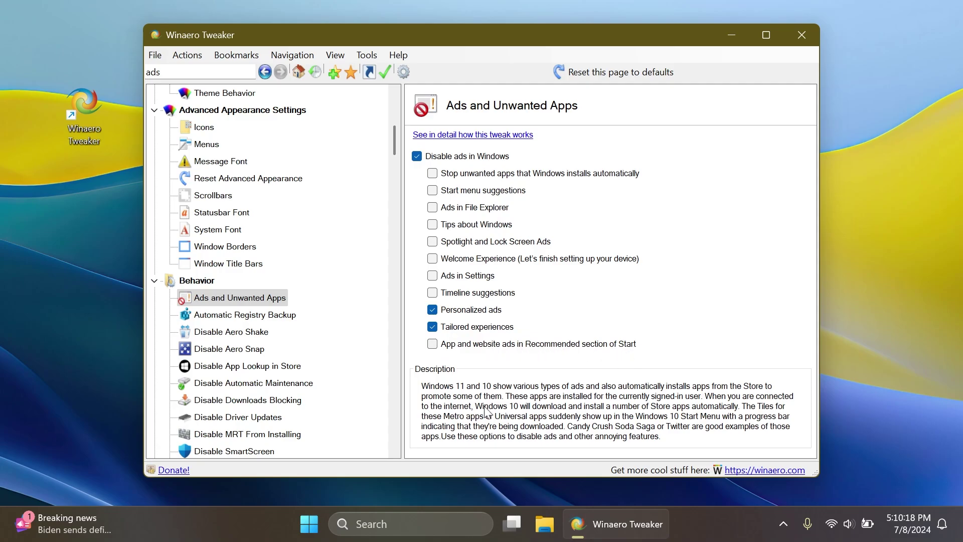
click(309, 524)
click(313, 528)
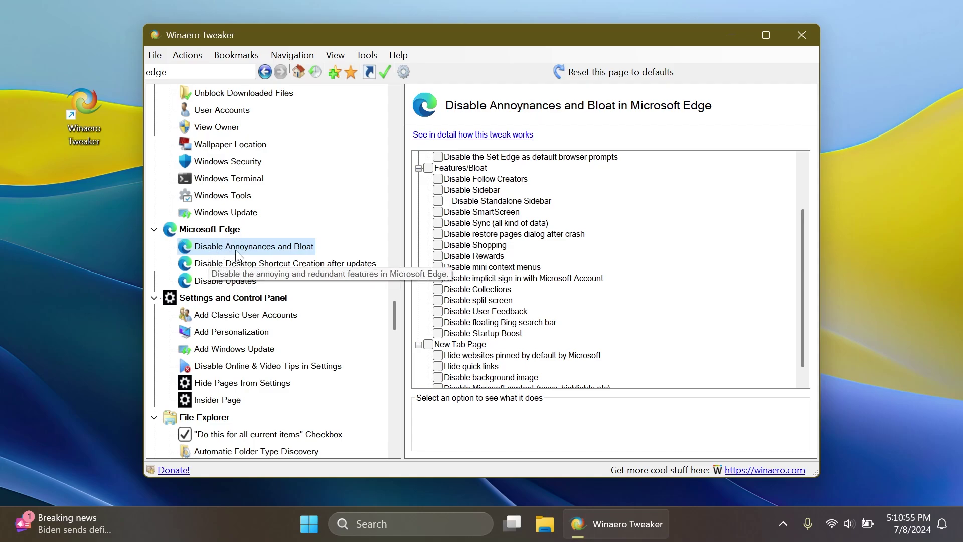
scroll(554, 219, up, 2)
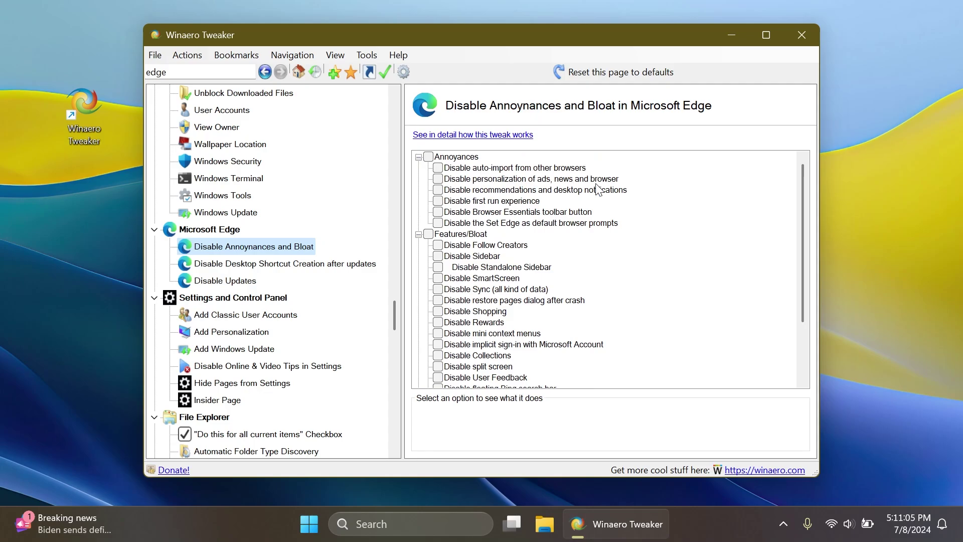
scroll(582, 267, down, 3)
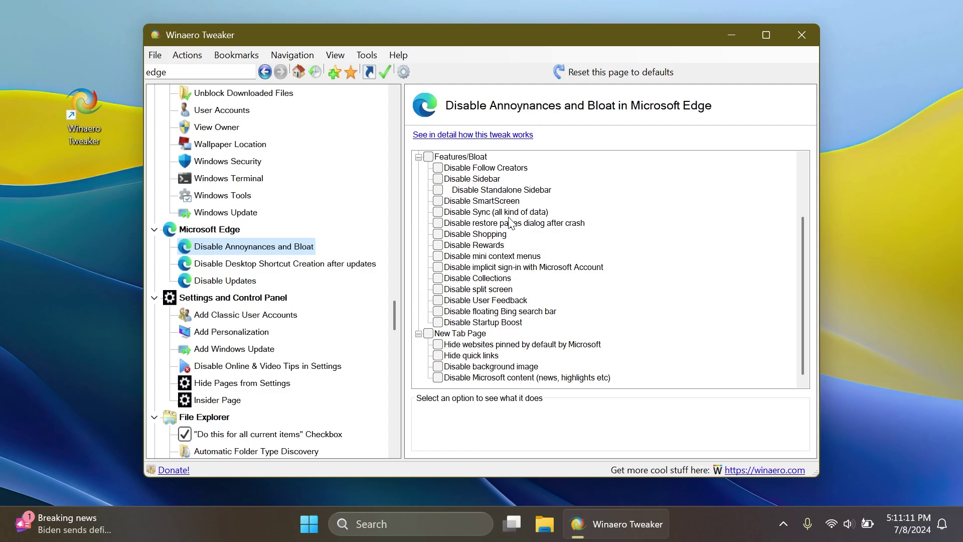
scroll(527, 256, up, 3)
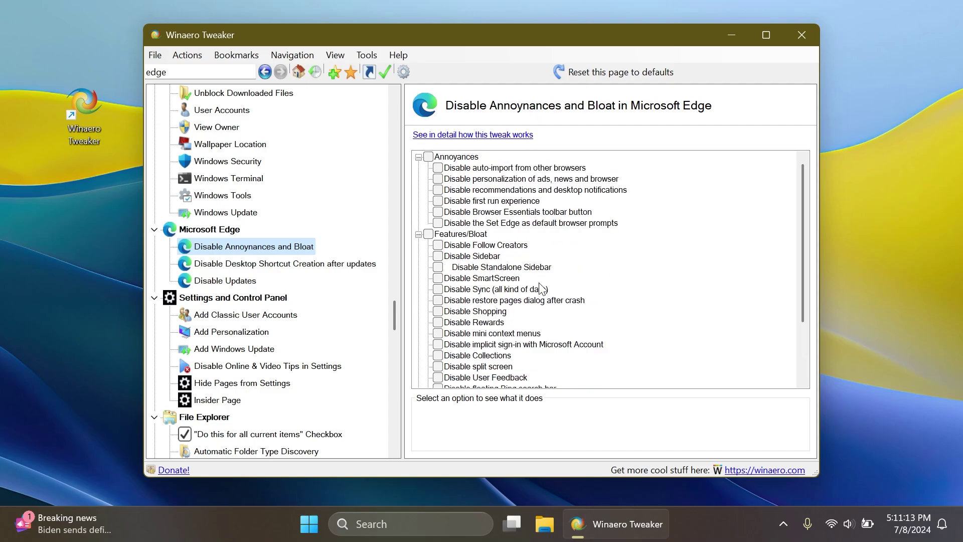
click(429, 158)
click(429, 158)
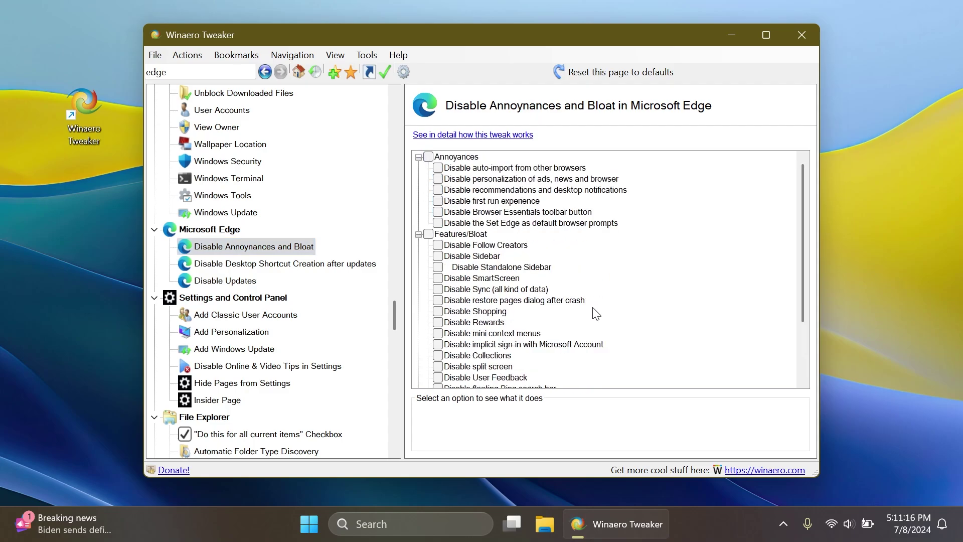
scroll(533, 267, down, 3)
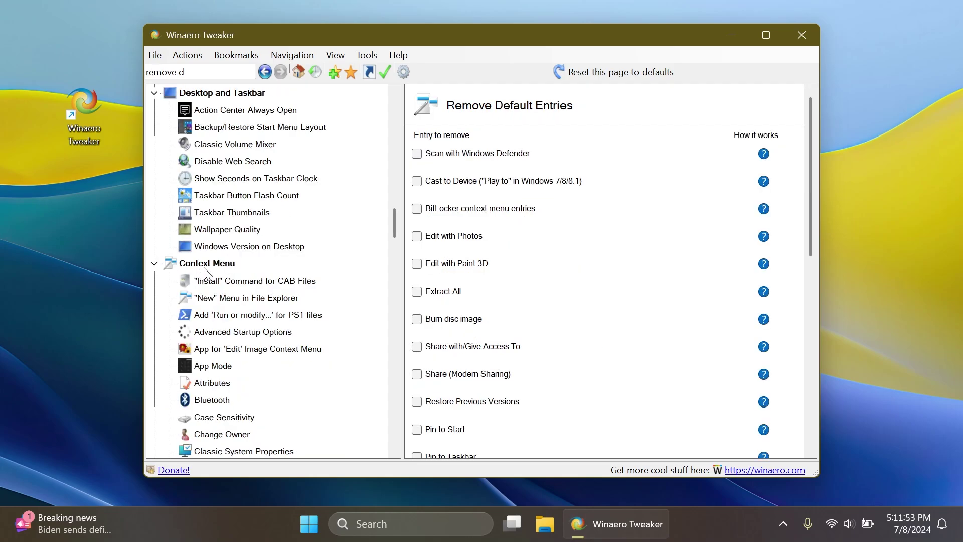
Step: Tick Edit in Clipchamp in the Remove Default Entries list
scroll(239, 304, down, 10)
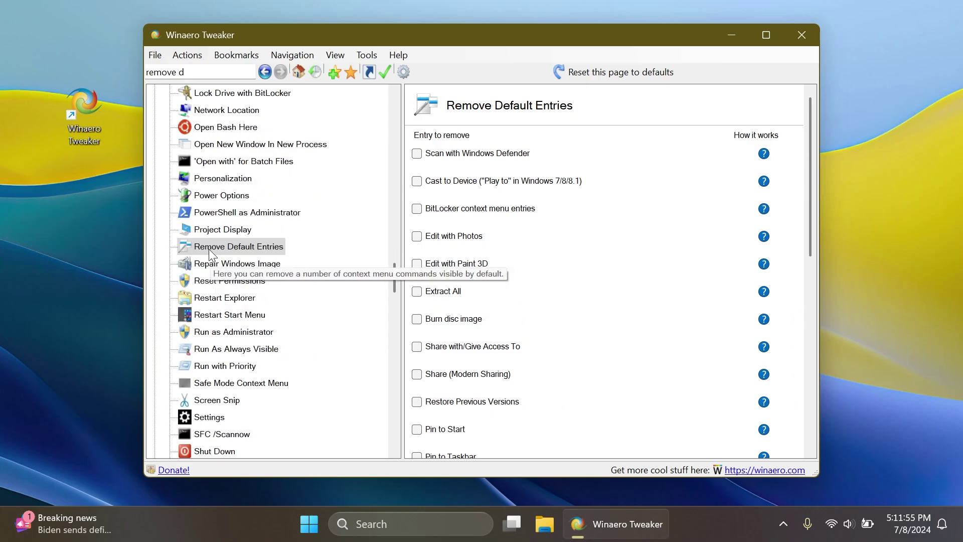
scroll(548, 286, down, 10)
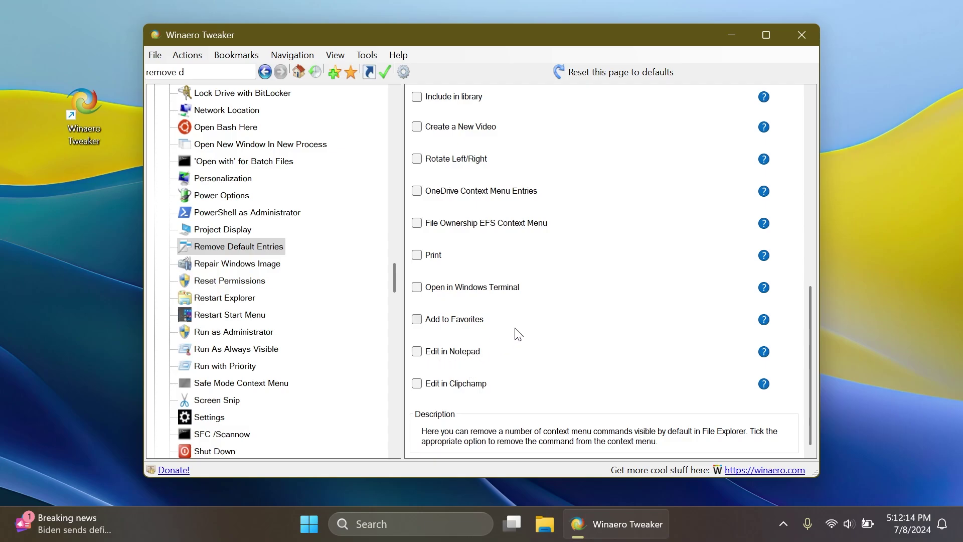
click(417, 383)
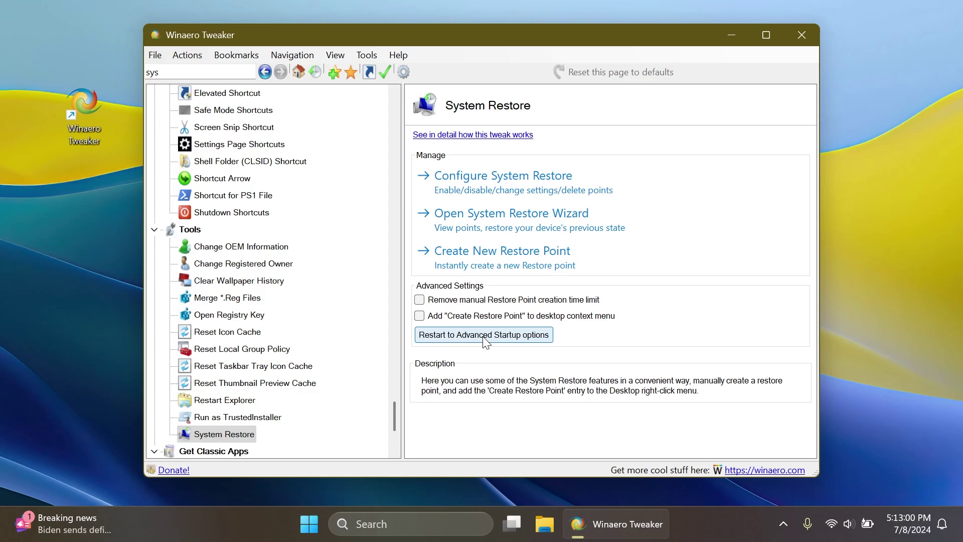
Step: Scroll the tree back to the top and show Home > Information
drag(394, 416, 411, 89)
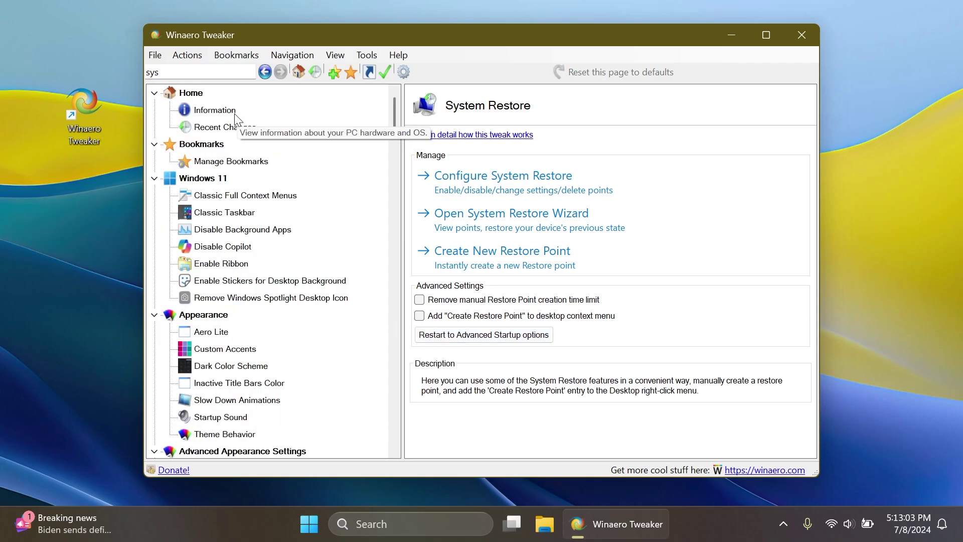
click(216, 110)
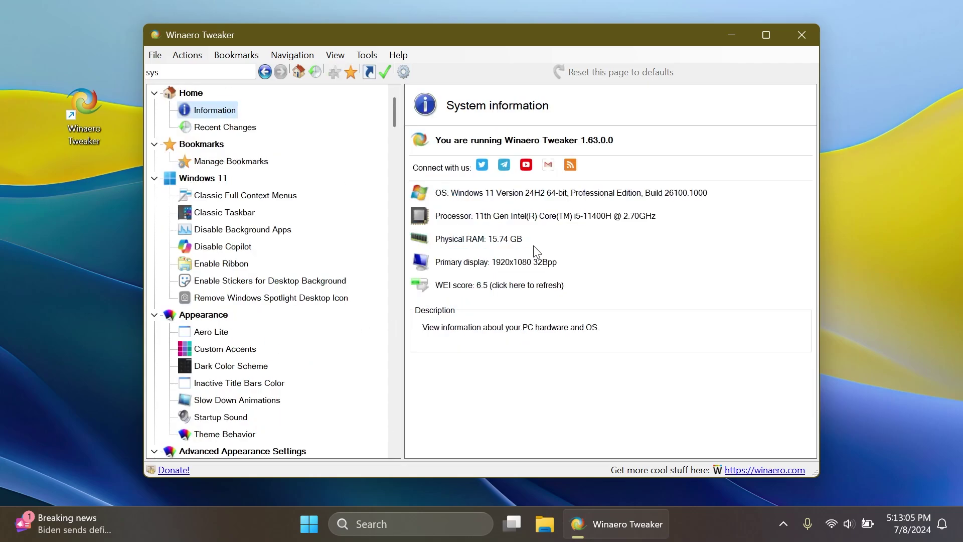